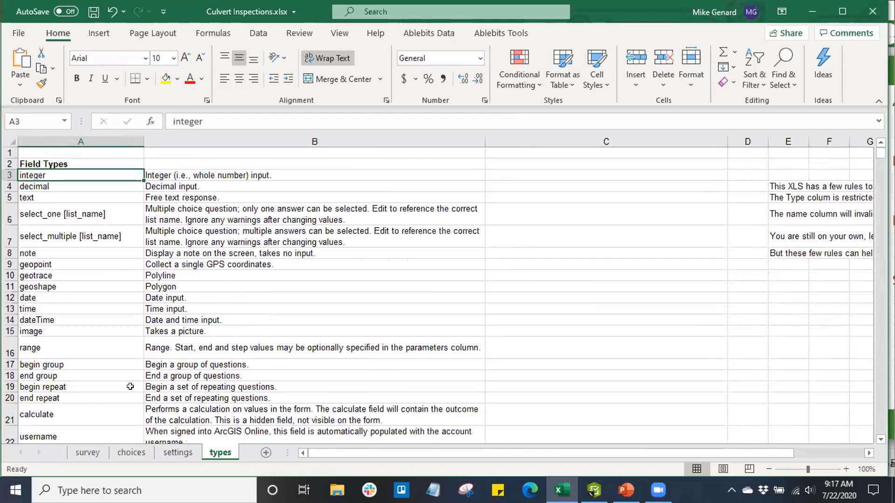
# - Open the survey sheet and browse A2's list of allowed question types, leaving it as text
pyautogui.click(88, 453)
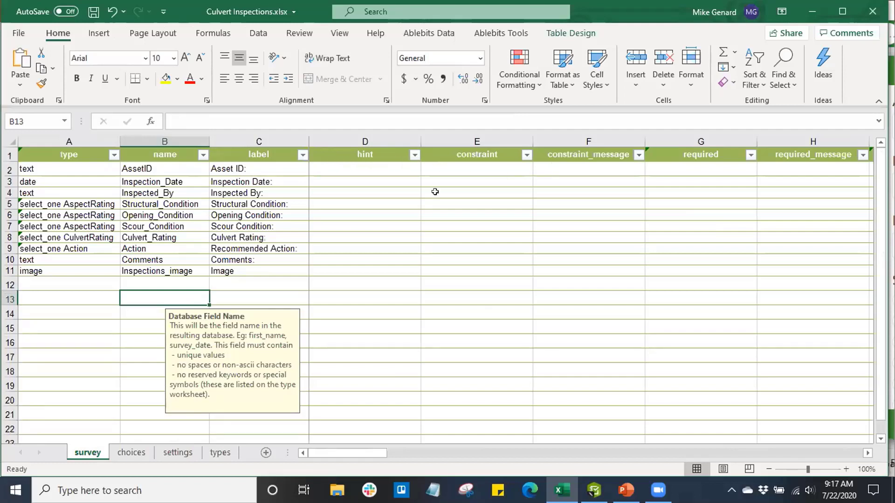
pyautogui.click(7, 168)
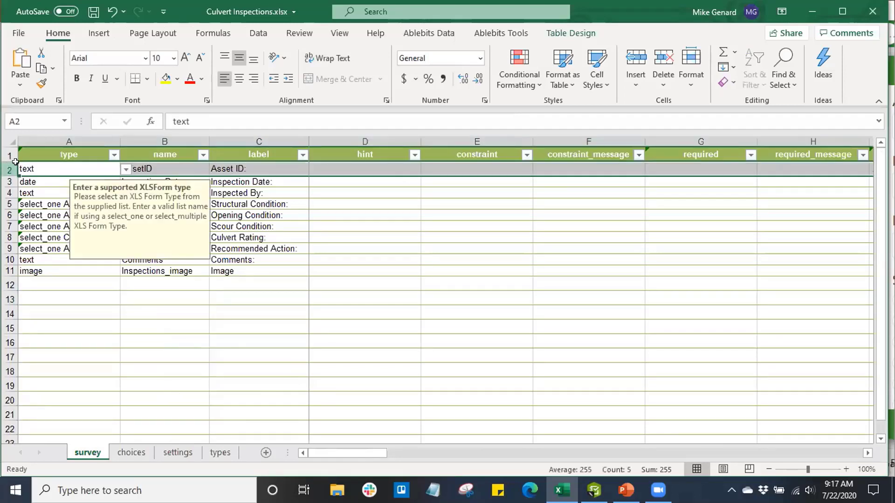
pyautogui.click(65, 137)
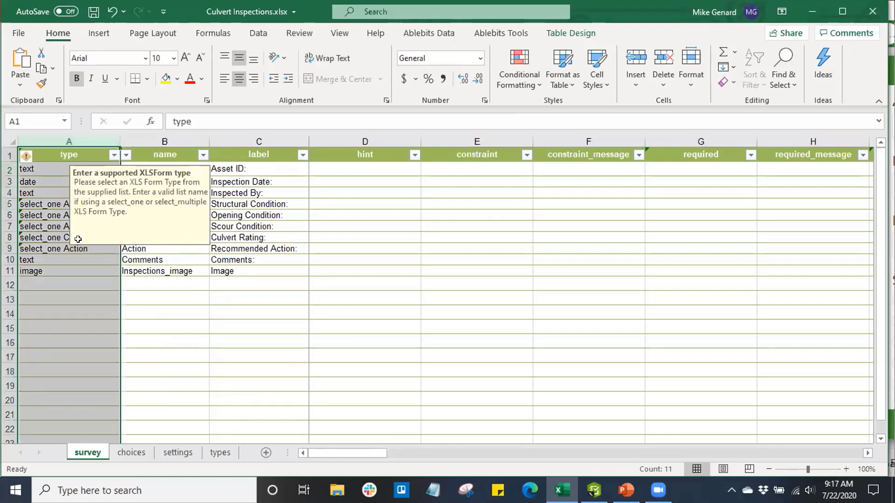
pyautogui.click(81, 285)
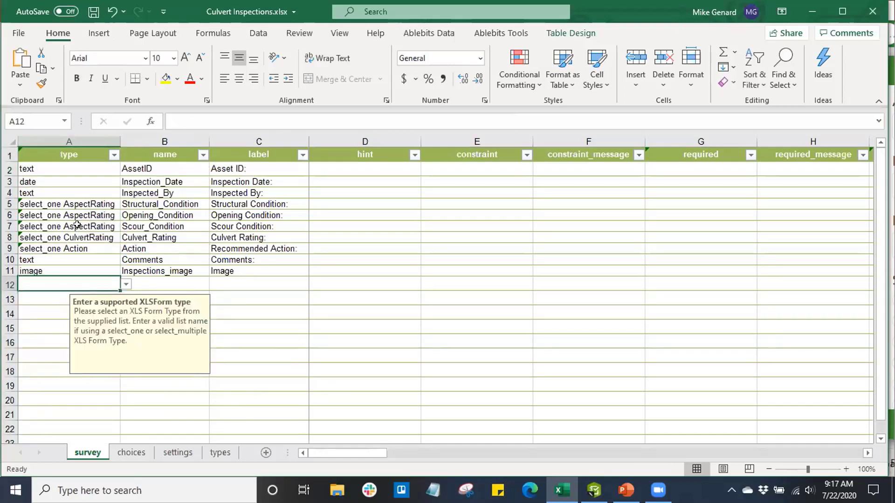
pyautogui.click(67, 181)
pyautogui.click(81, 167)
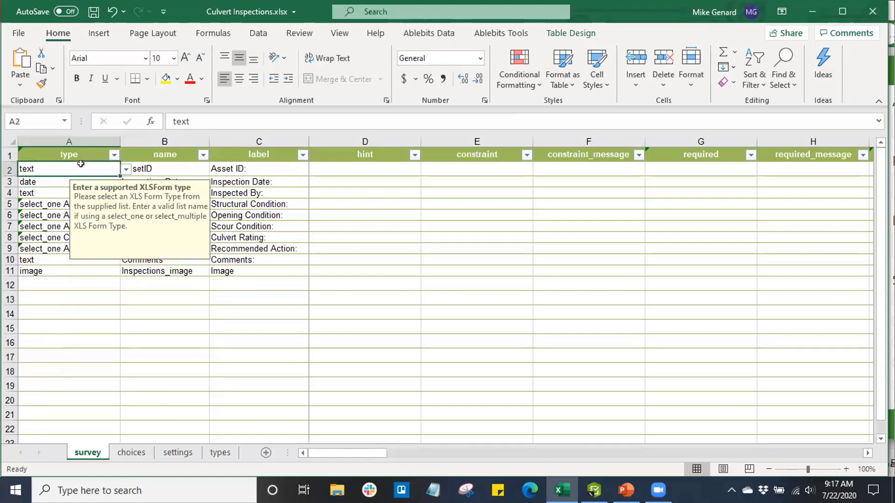
pyautogui.click(126, 170)
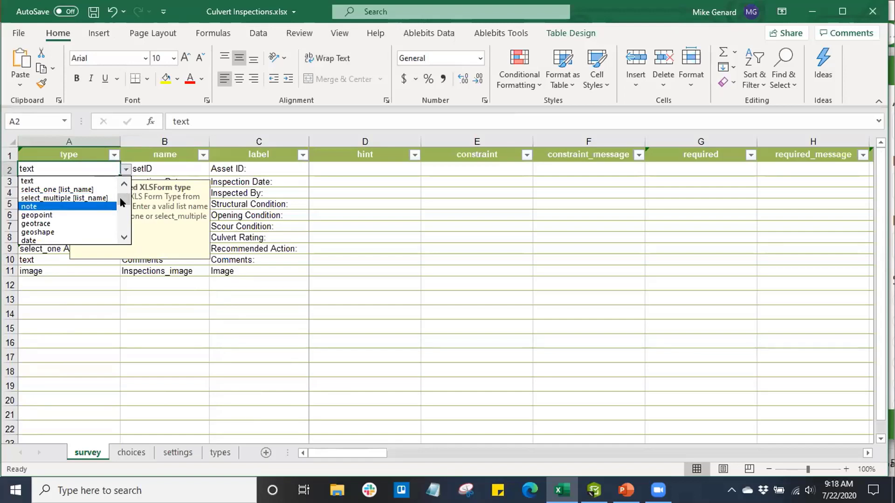
pyautogui.scroll(-3, 121, 202)
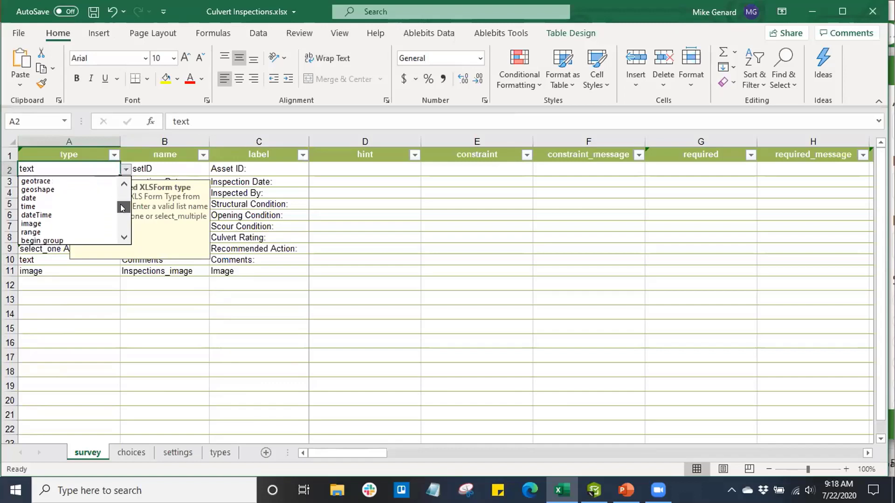
pyautogui.moveTo(122, 208); pyautogui.dragTo(122, 213)
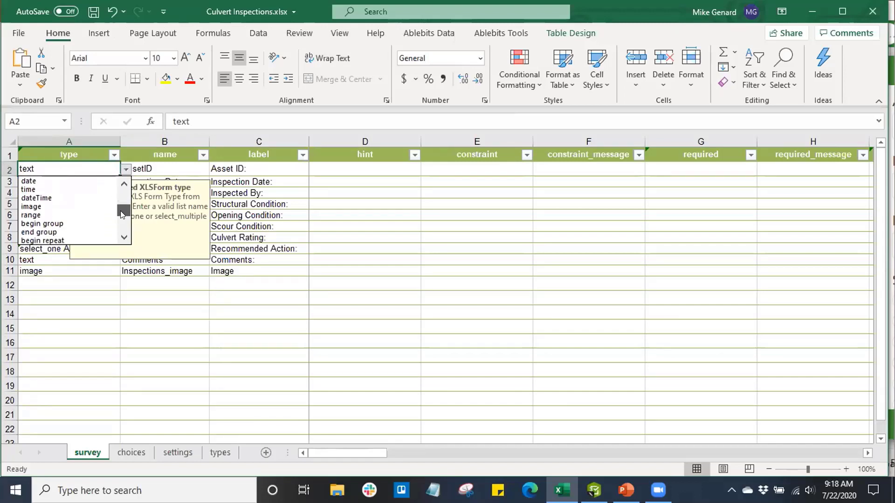
pyautogui.click(80, 298)
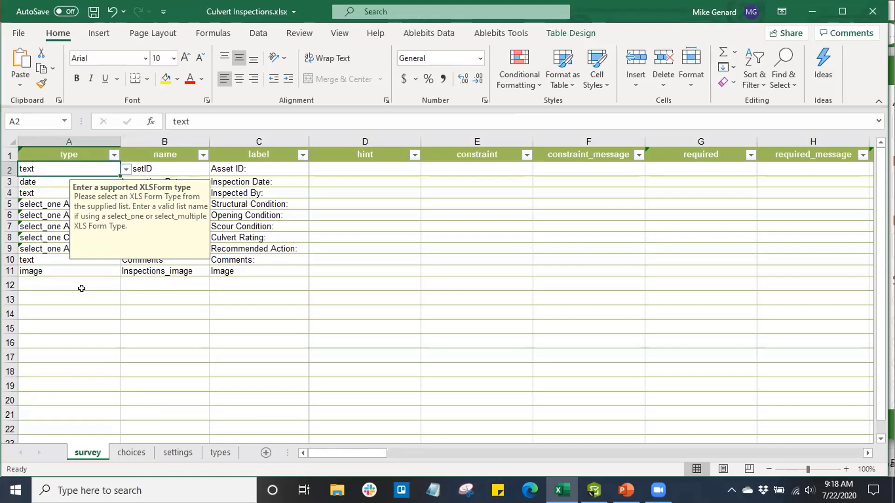
pyautogui.click(80, 299)
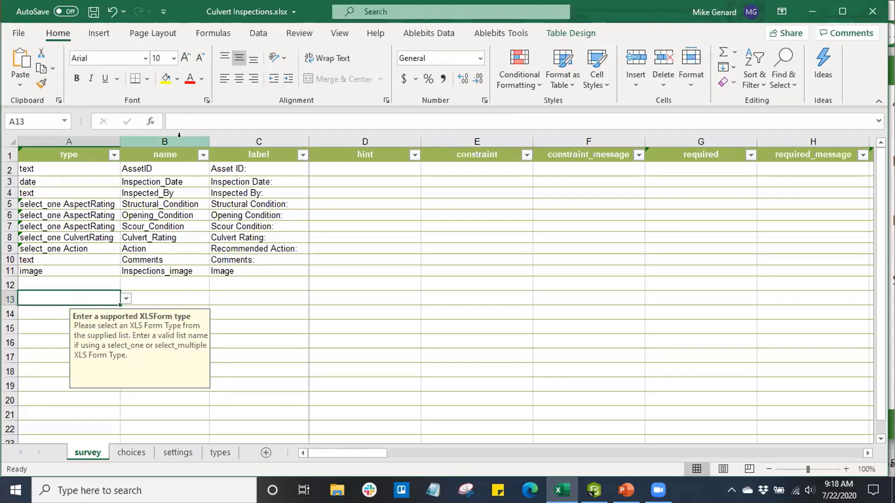
pyautogui.click(171, 170)
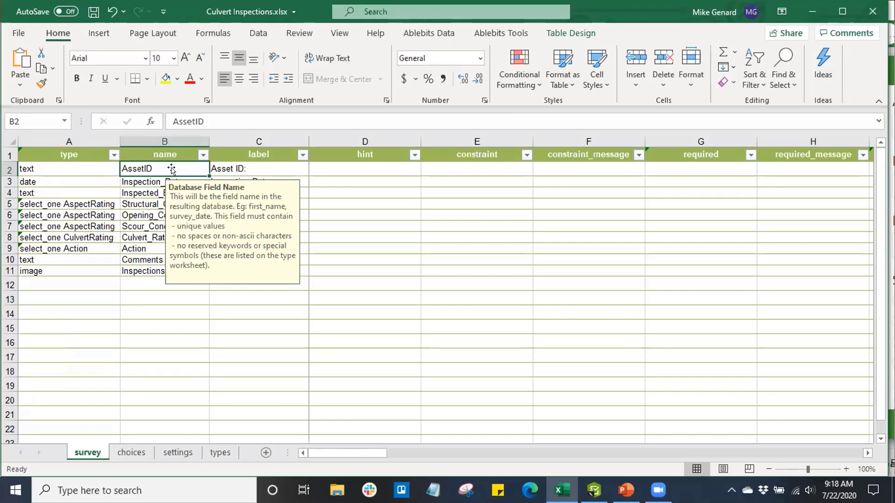
pyautogui.click(270, 135)
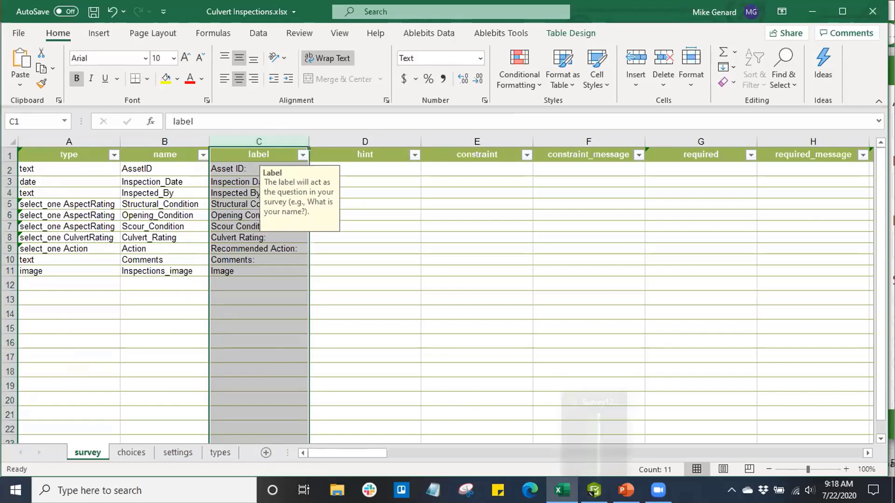
# - Dock Excel to one side and widen the Survey123 Culverts Form Preview beside it
pyautogui.press('super+Down')
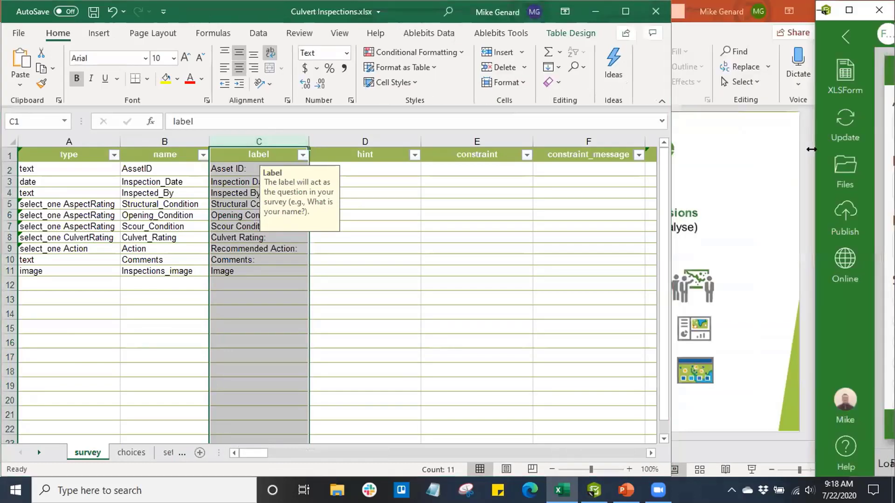
pyautogui.moveTo(811, 149); pyautogui.dragTo(660, 143)
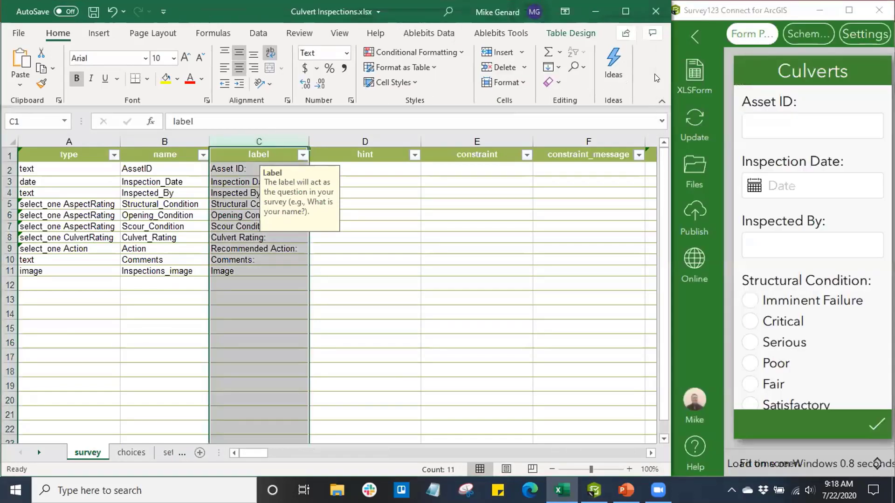
pyautogui.moveTo(669, 86); pyautogui.dragTo(573, 88)
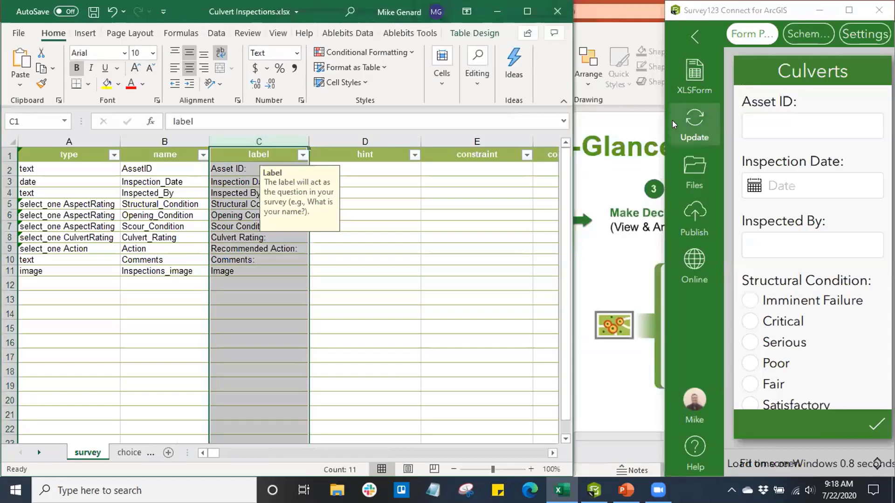
pyautogui.moveTo(659, 111); pyautogui.dragTo(561, 112)
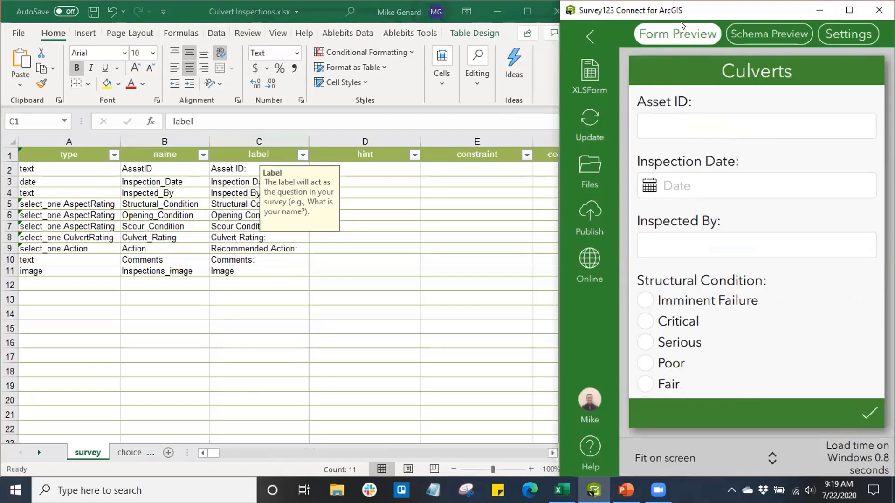
# - Bring the spreadsheet forward and compare its labels, such as Inspection Date in C3, with the preview
pyautogui.click(247, 166)
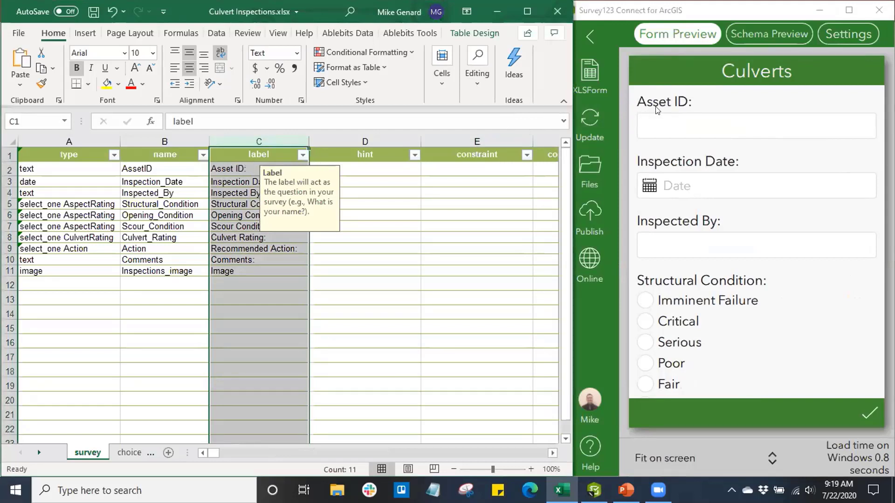
pyautogui.click(248, 182)
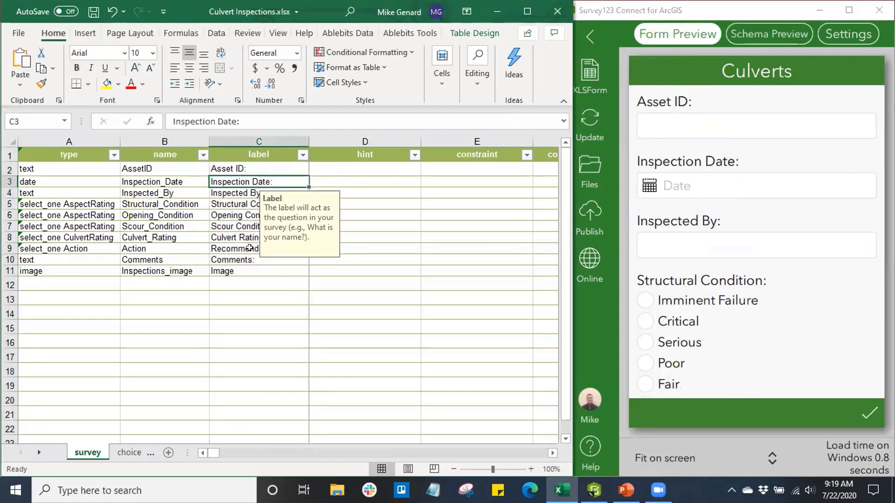
pyautogui.click(242, 283)
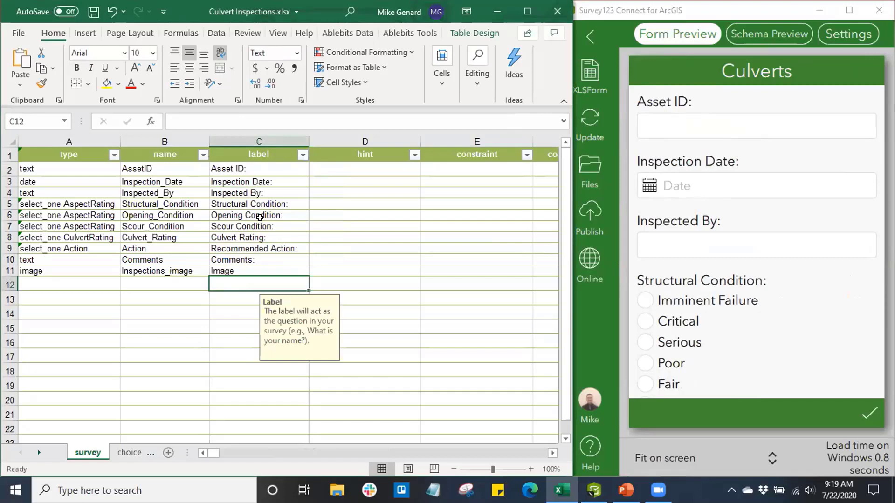
pyautogui.scroll(-6, 759, 221)
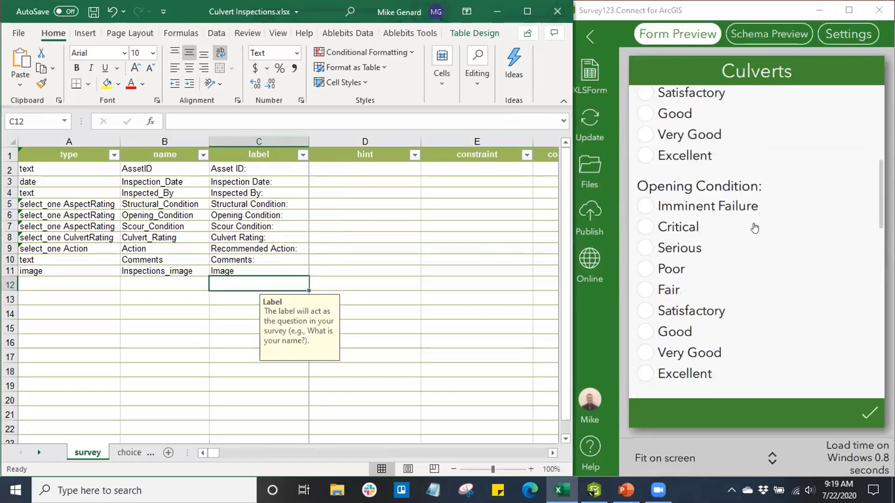
pyautogui.scroll(-3, 754, 228)
pyautogui.scroll(10, 753, 226)
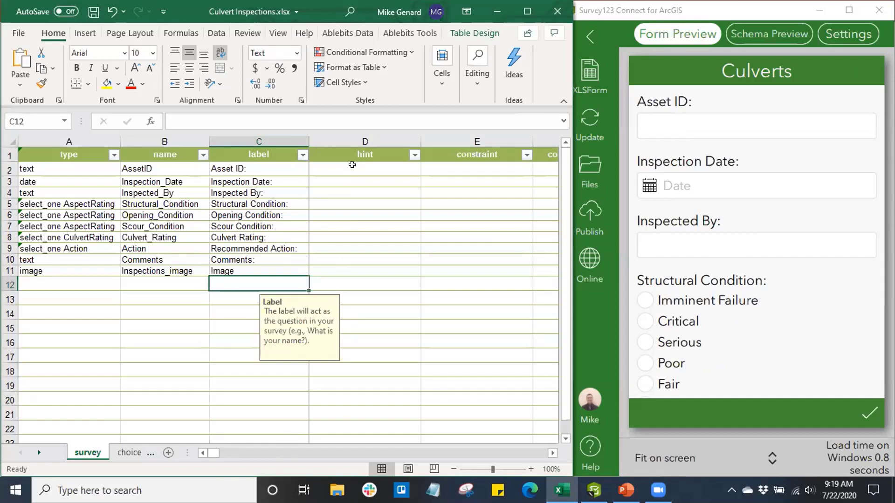
# - Enter 'Enter any relevant comments below' in D10 as the Comments question's hint
pyautogui.click(345, 260)
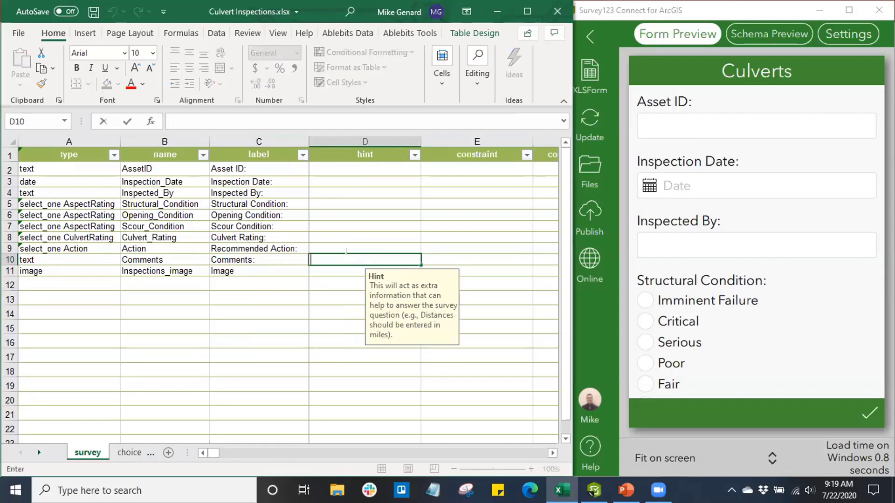
pyautogui.write('Enter any rel')
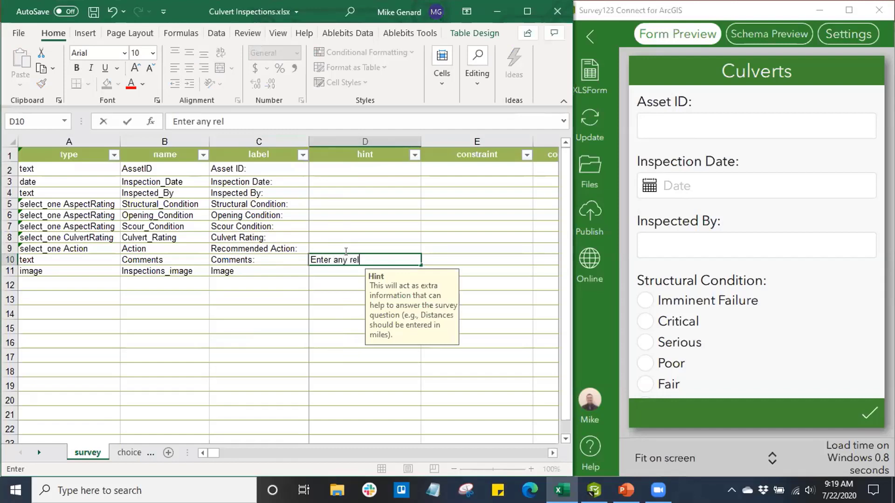
pyautogui.write('evant comments be')
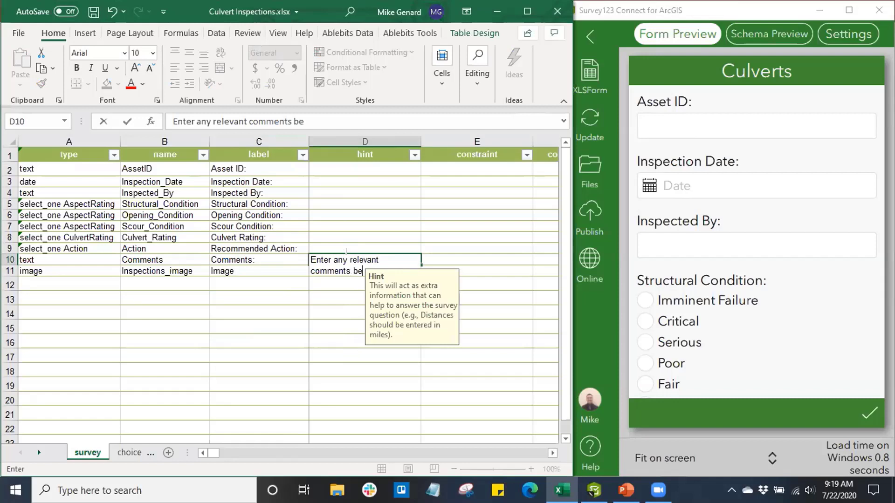
pyautogui.write('low:')
pyautogui.click(340, 285)
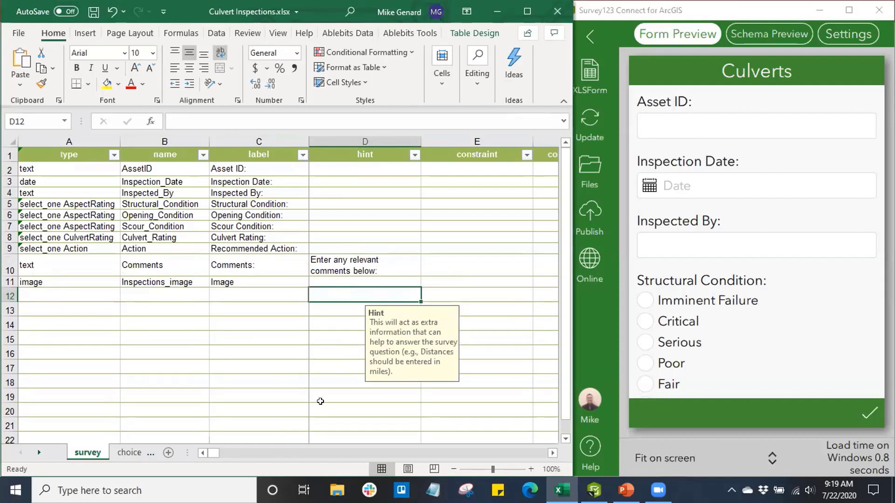
pyautogui.click(553, 453)
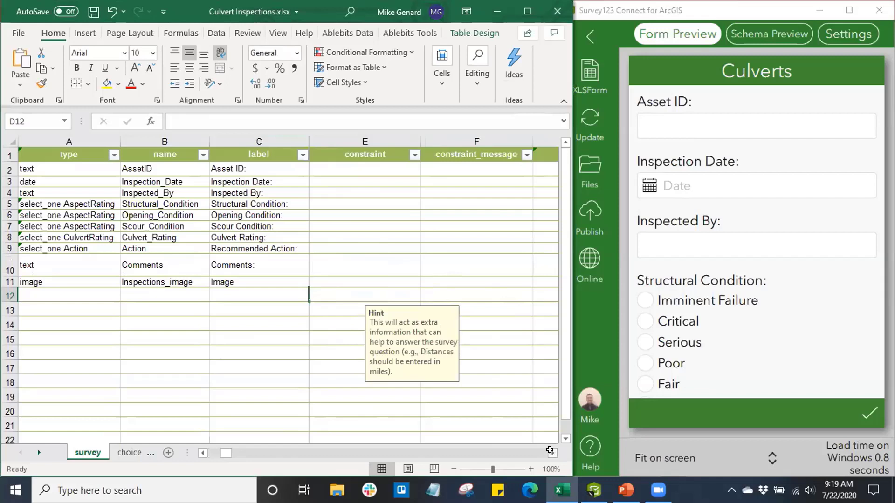
pyautogui.click(365, 186)
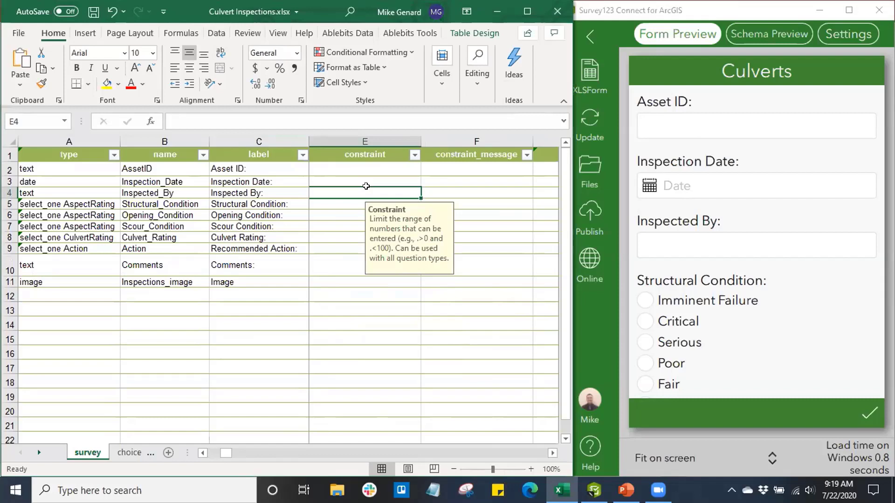
pyautogui.click(364, 177)
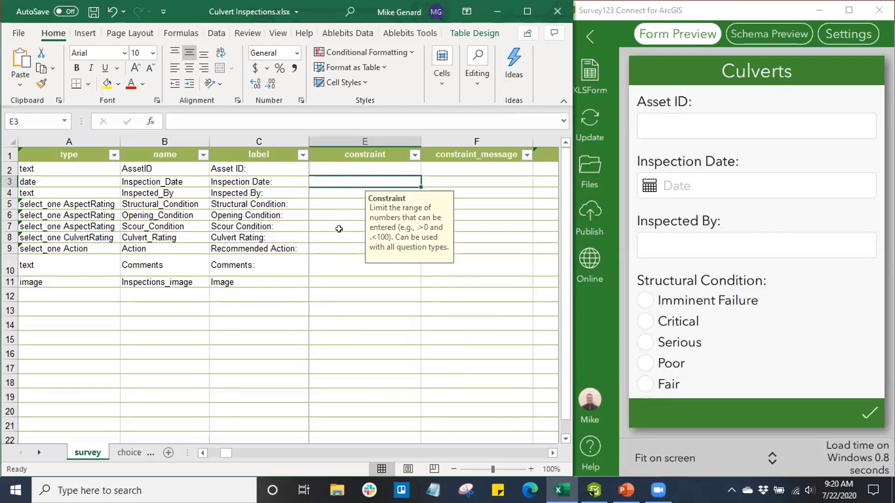
pyautogui.click(552, 453)
pyautogui.click(343, 179)
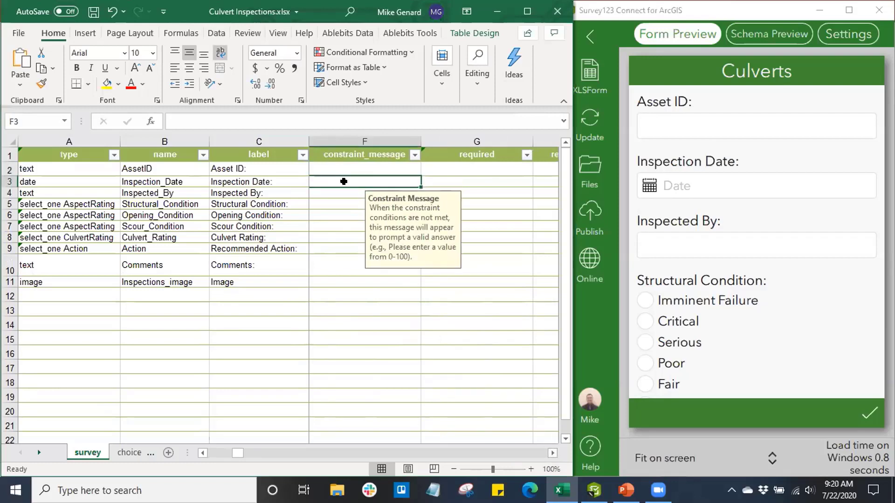
# - Set Asset ID's required cell G2 to yes from its dropdown
pyautogui.click(552, 453)
pyautogui.click(351, 195)
pyautogui.click(380, 177)
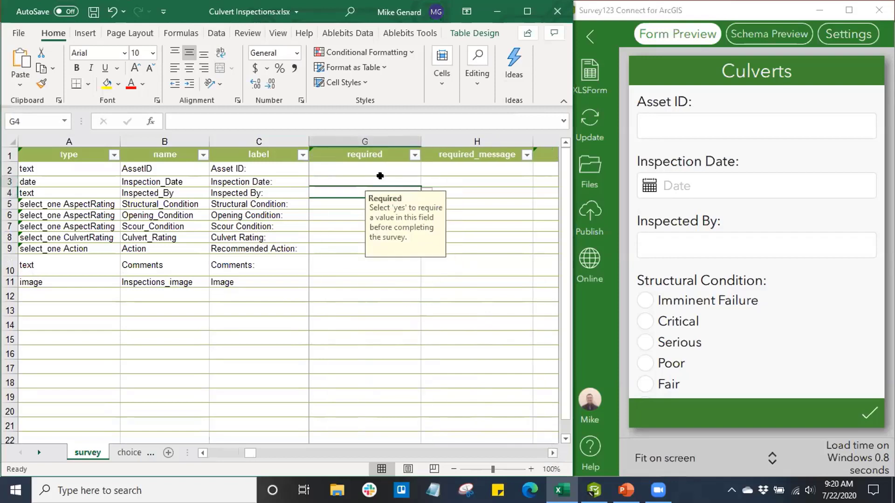
pyautogui.click(391, 166)
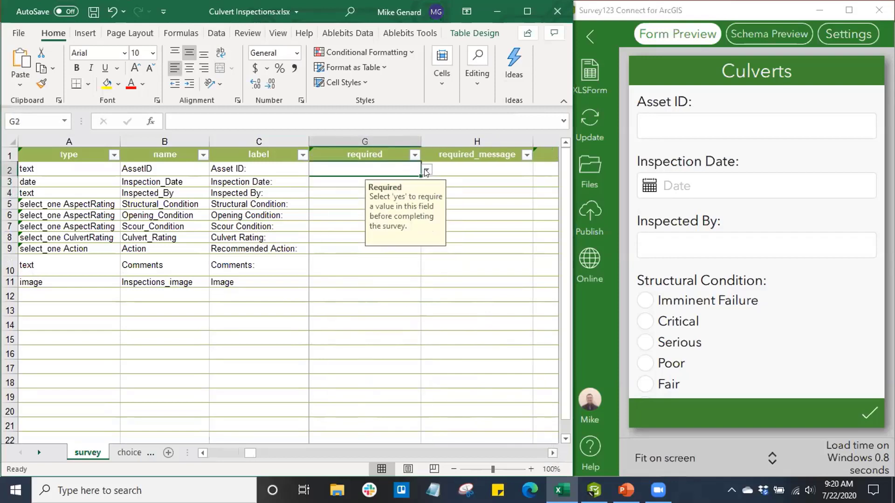
pyautogui.click(426, 170)
pyautogui.click(321, 185)
pyautogui.click(552, 454)
pyautogui.click(552, 455)
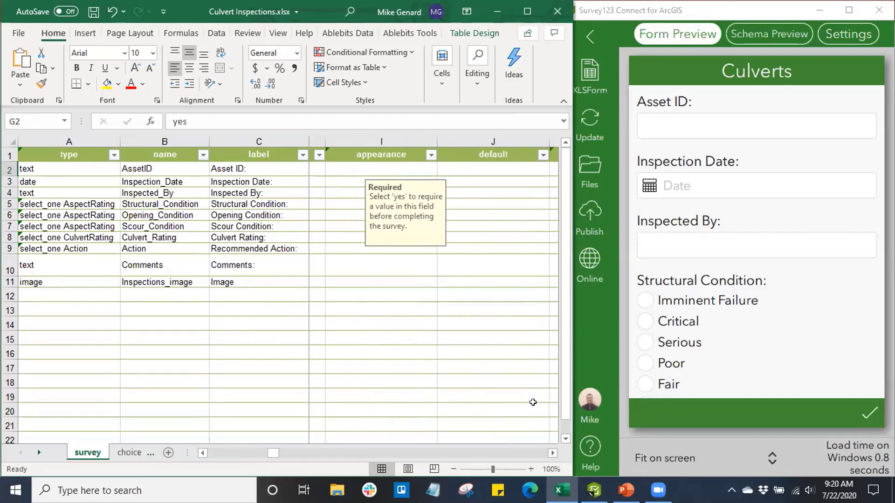
# - In the Culverts Form Preview, choose Imminent Failure as the Structural Condition answer
pyautogui.click(348, 165)
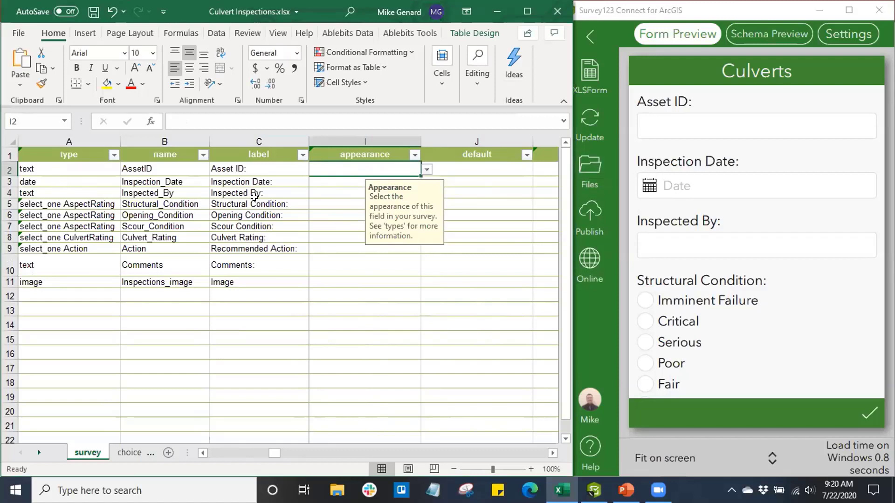
pyautogui.scroll(-5, 728, 259)
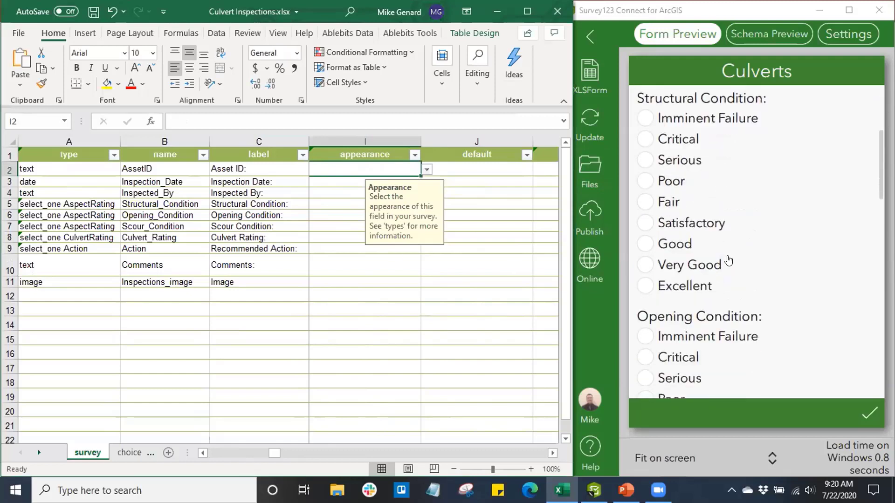
pyautogui.scroll(2, 727, 259)
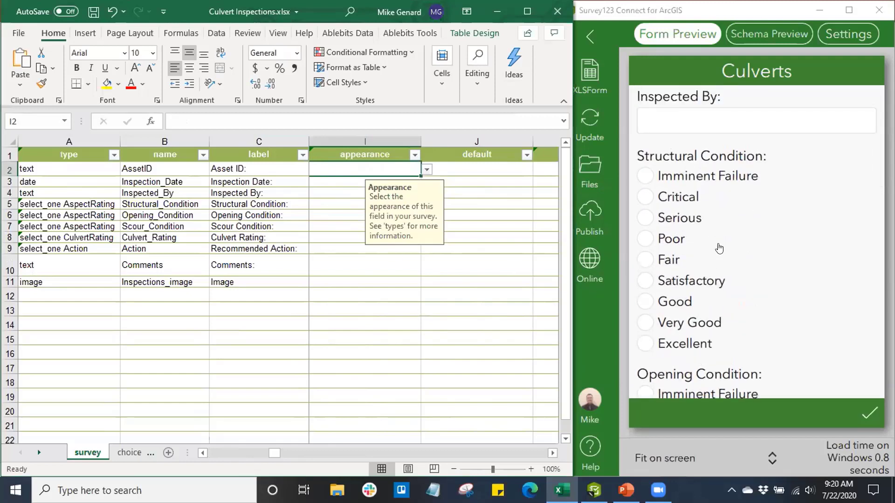
pyautogui.scroll(-2, 695, 261)
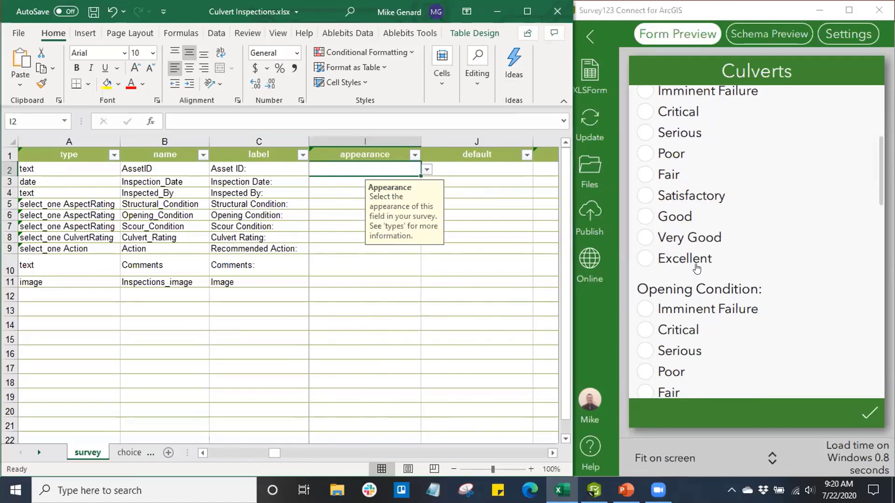
pyautogui.scroll(2, 688, 246)
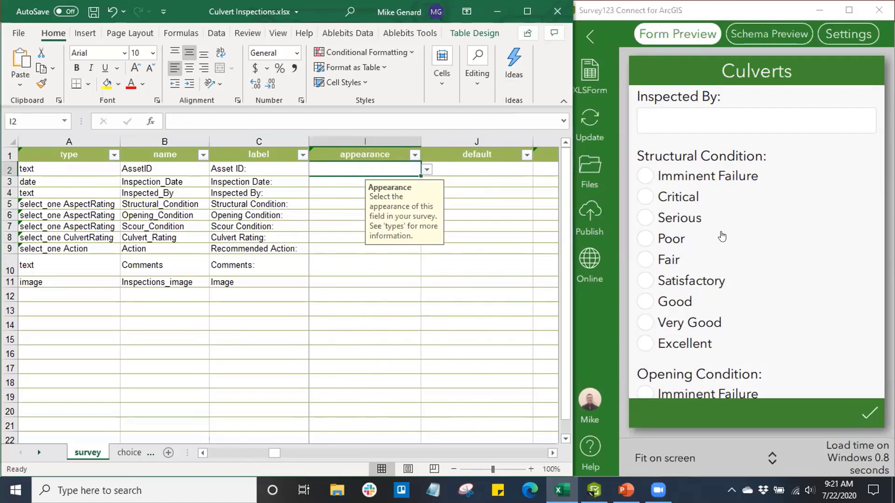
pyautogui.click(643, 179)
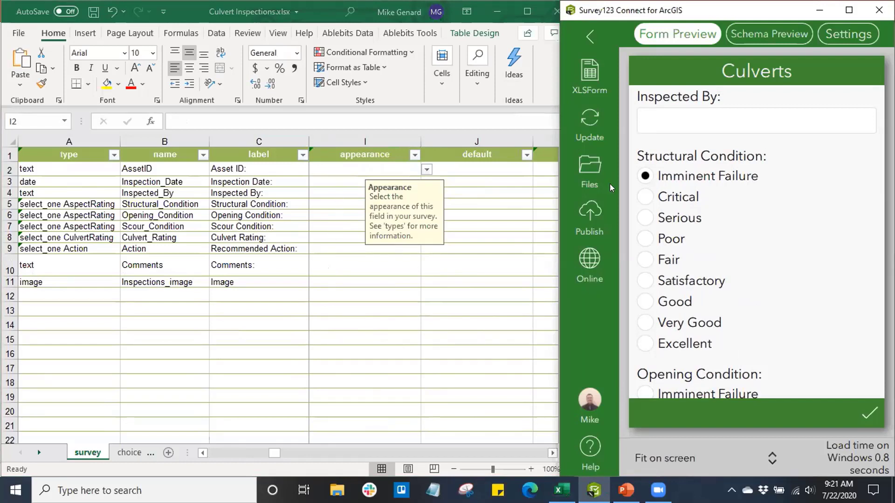
pyautogui.scroll(-10, 737, 188)
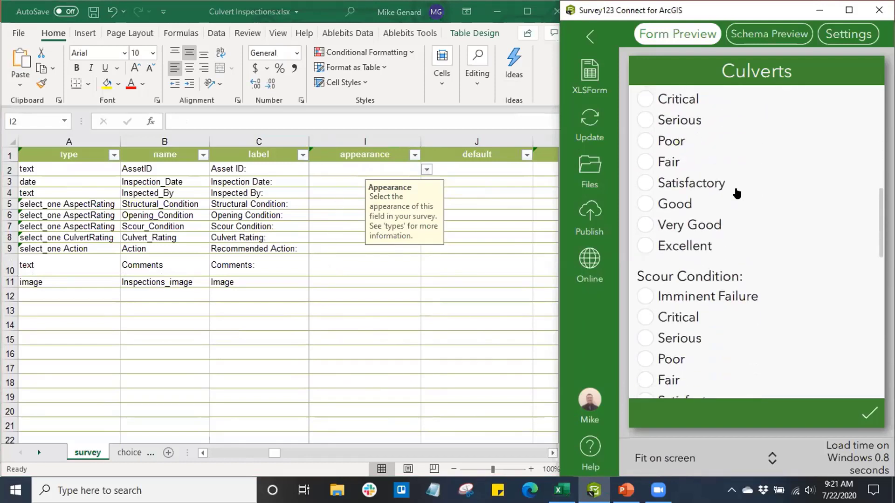
pyautogui.scroll(-5, 736, 193)
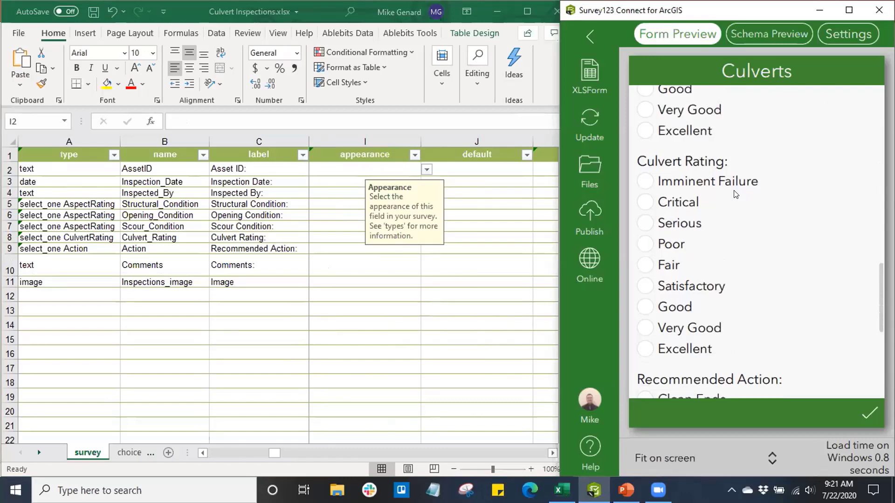
pyautogui.scroll(4, 736, 194)
pyautogui.scroll(8, 736, 194)
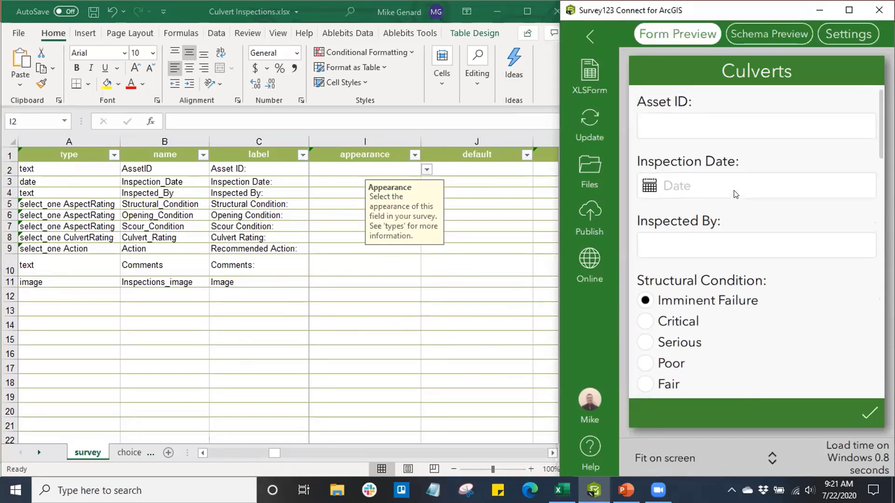
pyautogui.scroll(-2, 735, 194)
pyautogui.scroll(-1, 736, 194)
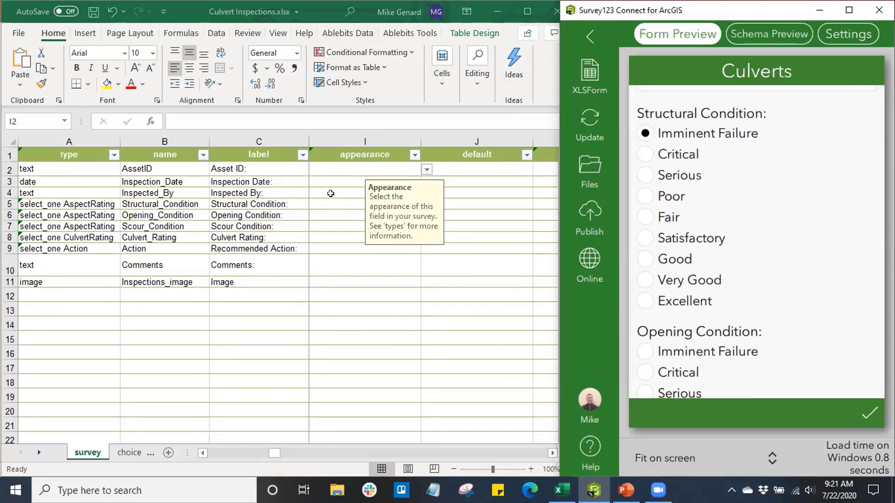
# - Set Structural Condition's appearance in I5 to minimal
pyautogui.click(333, 203)
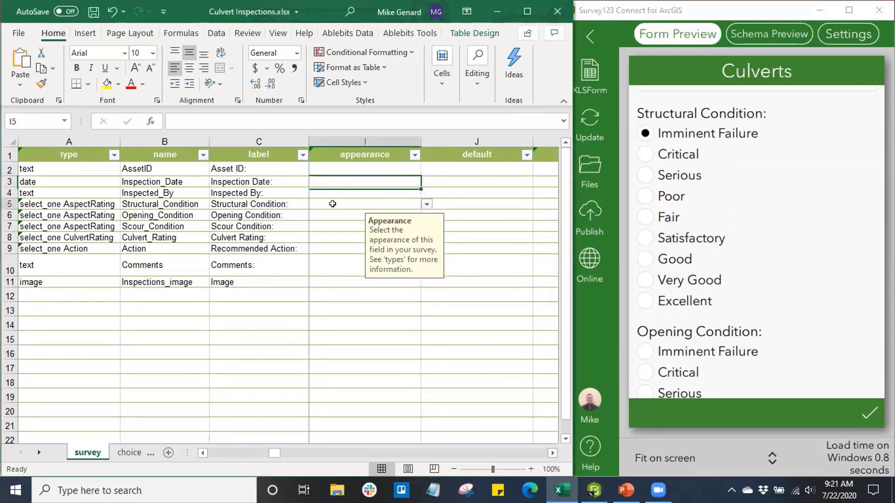
pyautogui.click(425, 205)
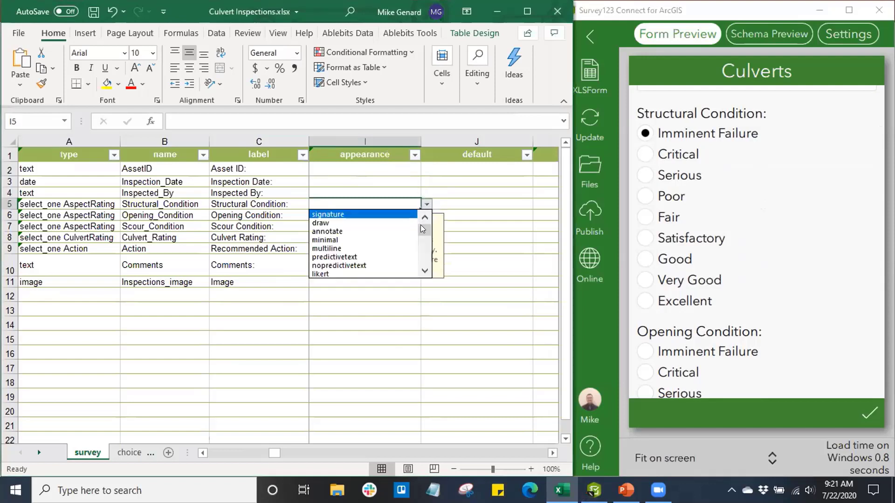
pyautogui.moveTo(423, 229); pyautogui.dragTo(423, 234)
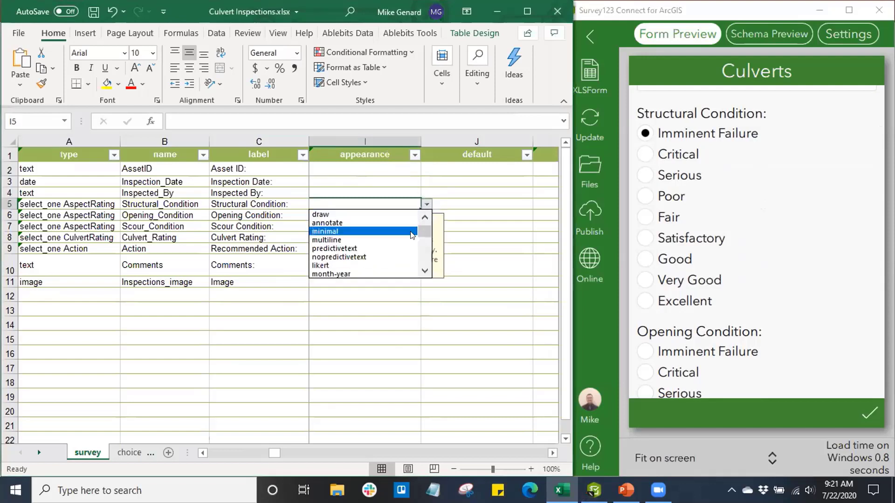
pyautogui.click(388, 232)
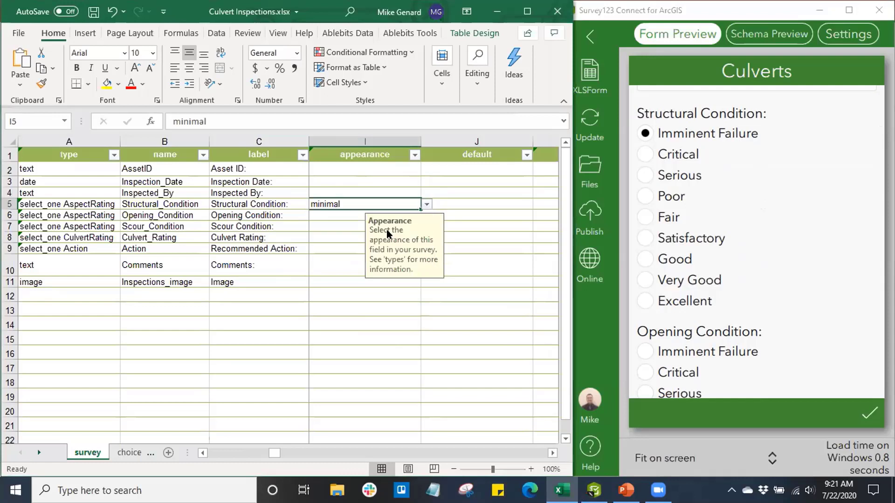
# - Set Opening Condition's appearance in I6 to horizontal
pyautogui.click(342, 218)
pyautogui.click(426, 215)
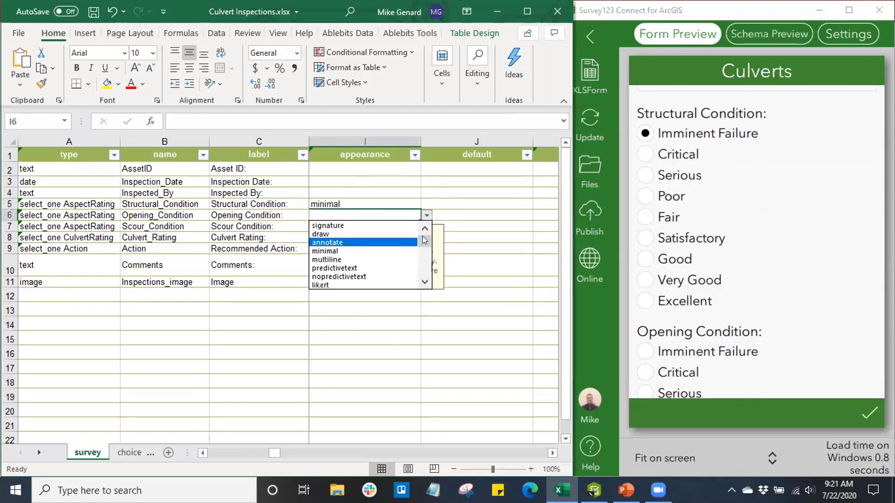
pyautogui.moveTo(424, 240); pyautogui.dragTo(424, 264)
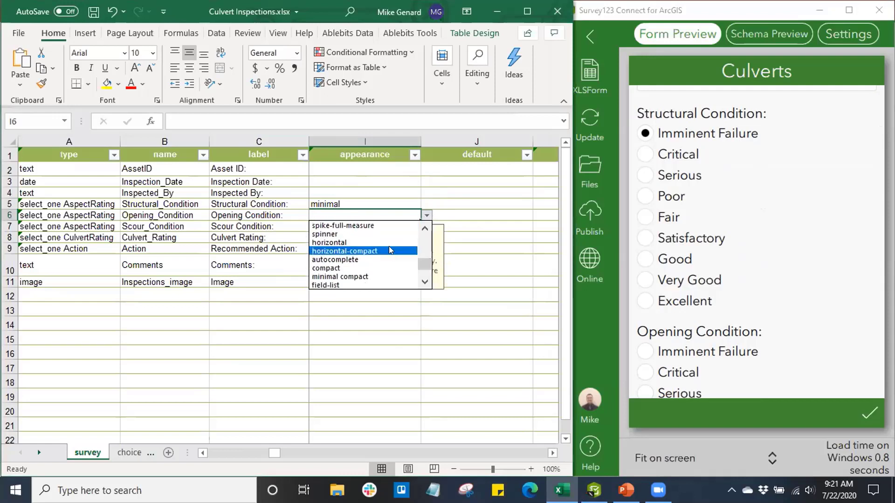
pyautogui.click(373, 243)
pyautogui.click(332, 237)
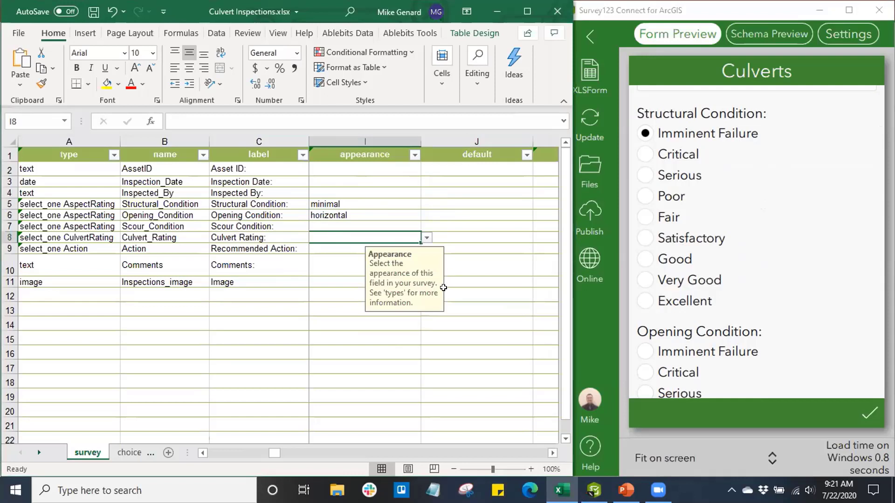
# - Type today() as the Inspection Date default value in J3
pyautogui.click(552, 453)
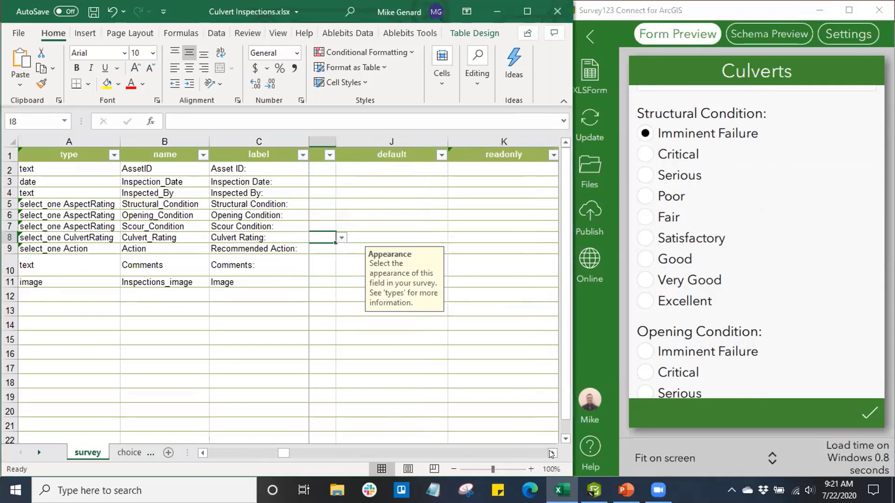
pyautogui.click(366, 203)
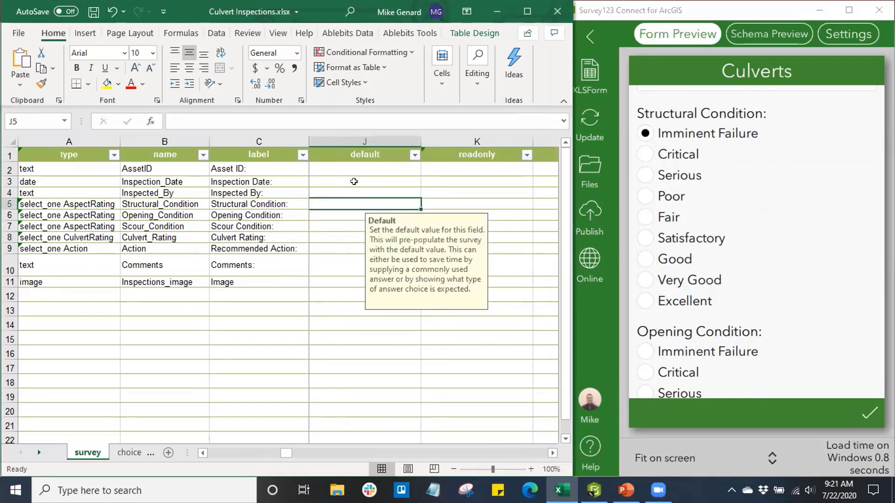
pyautogui.click(353, 177)
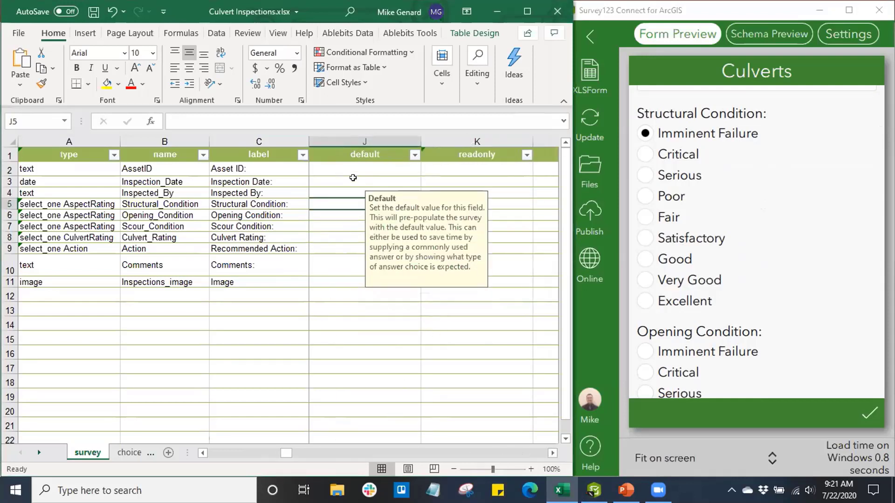
pyautogui.click(329, 121)
pyautogui.write('toda')
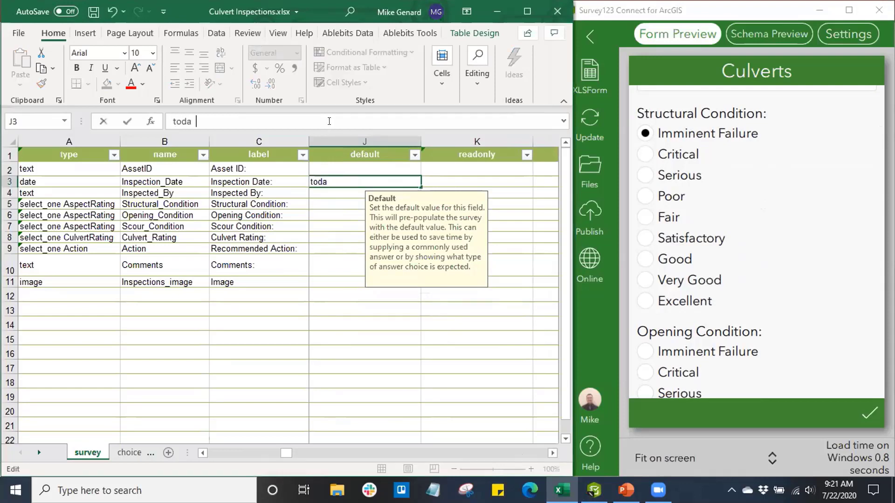
pyautogui.write('y()')
# - Commit the today() default and set Asset ID's readonly cell K2 to yes
pyautogui.click(482, 178)
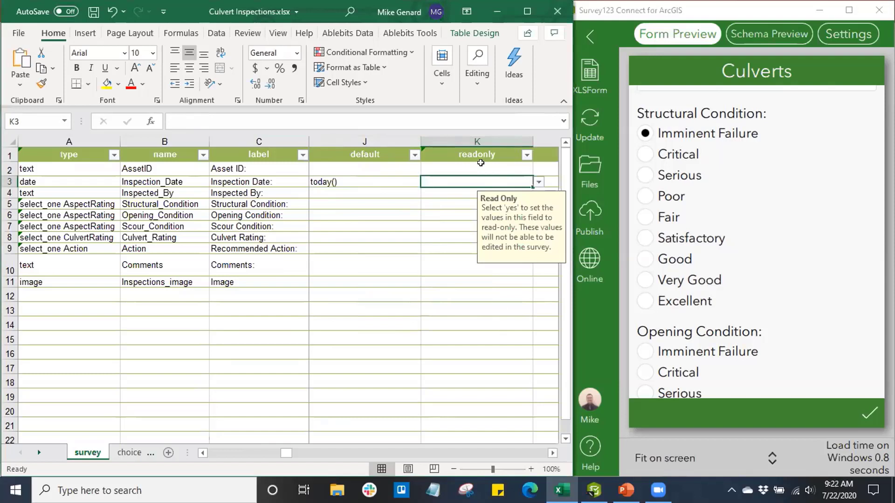
pyautogui.click(480, 166)
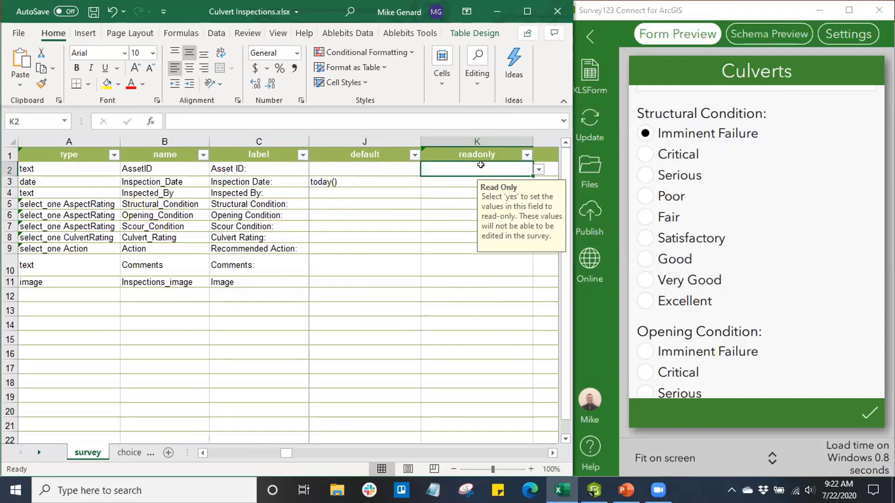
pyautogui.click(539, 169)
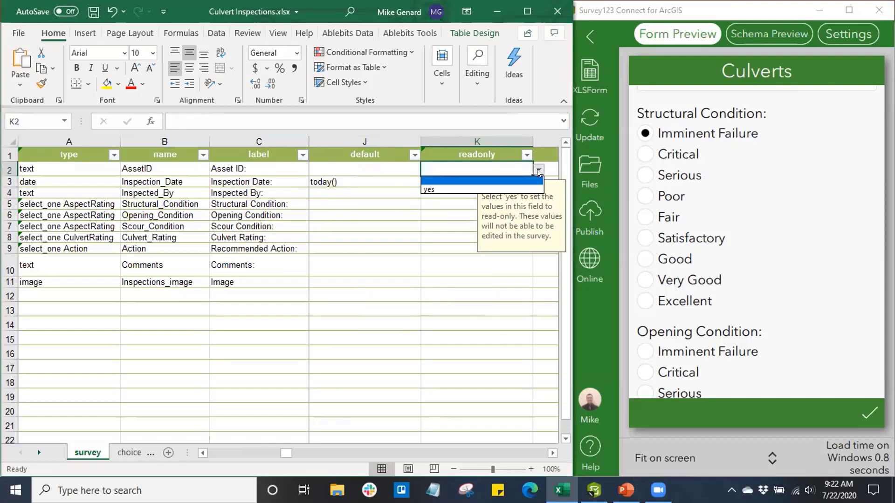
pyautogui.click(510, 188)
pyautogui.click(429, 215)
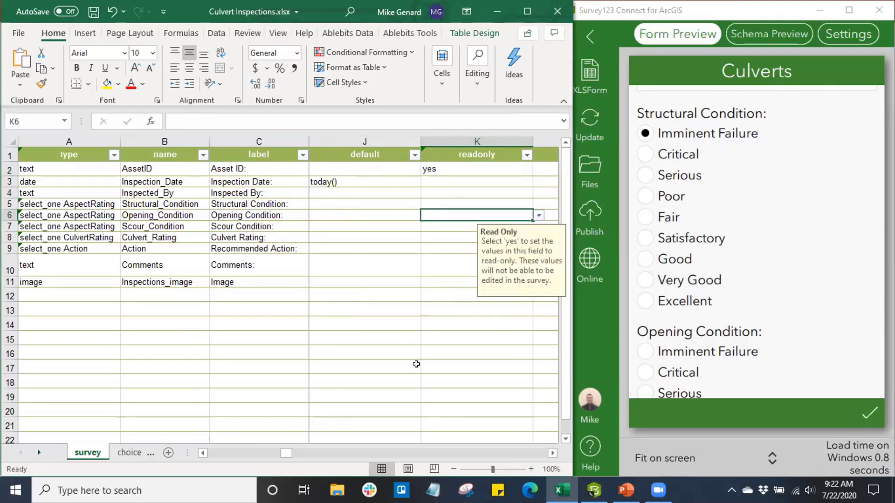